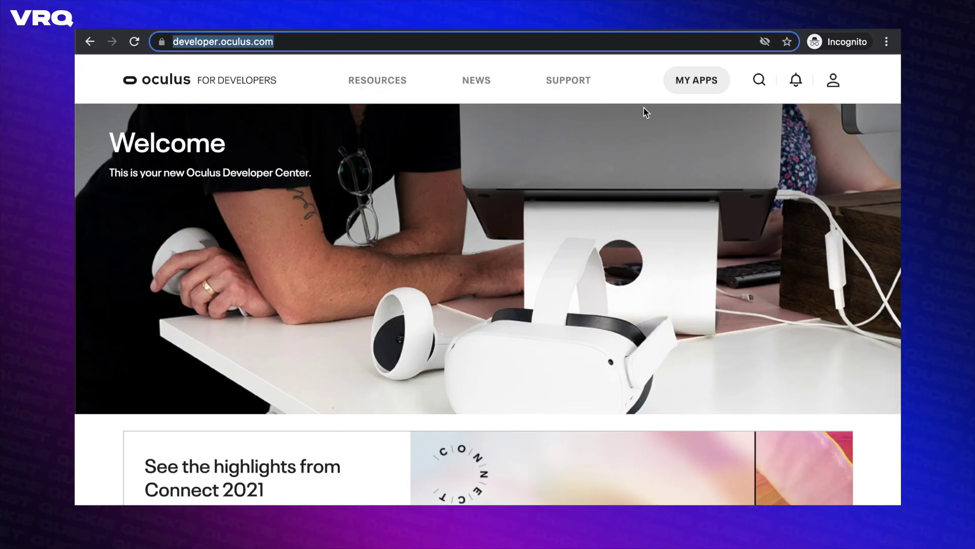
Reach the developer sign-up page and start signing up with a Facebook account.
{"action": "left_click", "coordinate": [835, 81]}
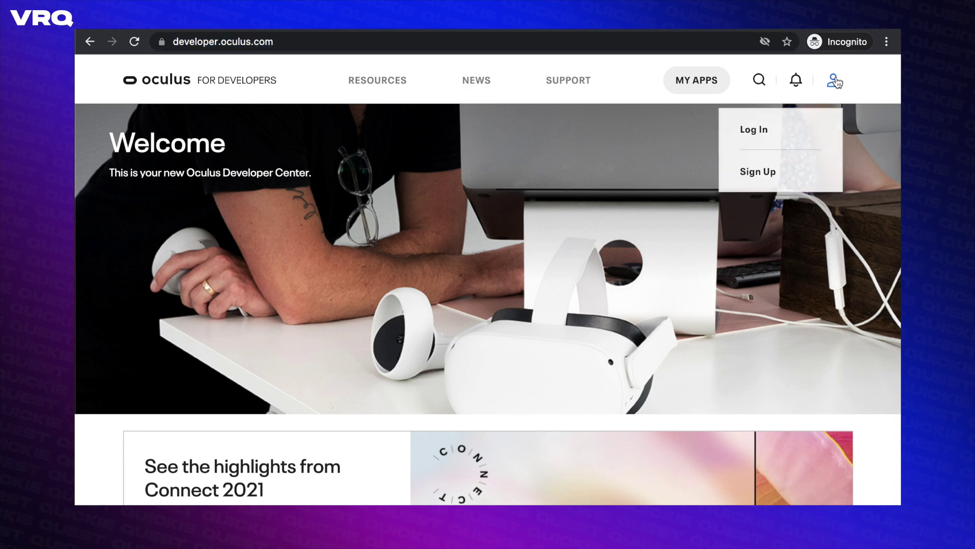
{"action": "left_click", "coordinate": [761, 174]}
{"action": "scroll", "coordinate": [500, 220], "scroll_direction": "down", "scroll_amount": 3}
{"action": "scroll", "coordinate": [501, 220], "scroll_direction": "down", "scroll_amount": 5}
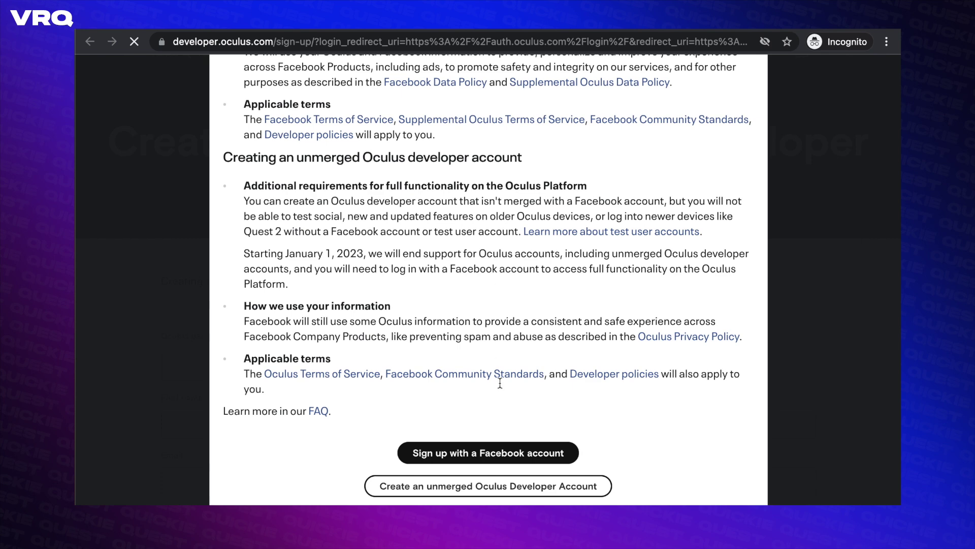
{"action": "left_click", "coordinate": [499, 453]}
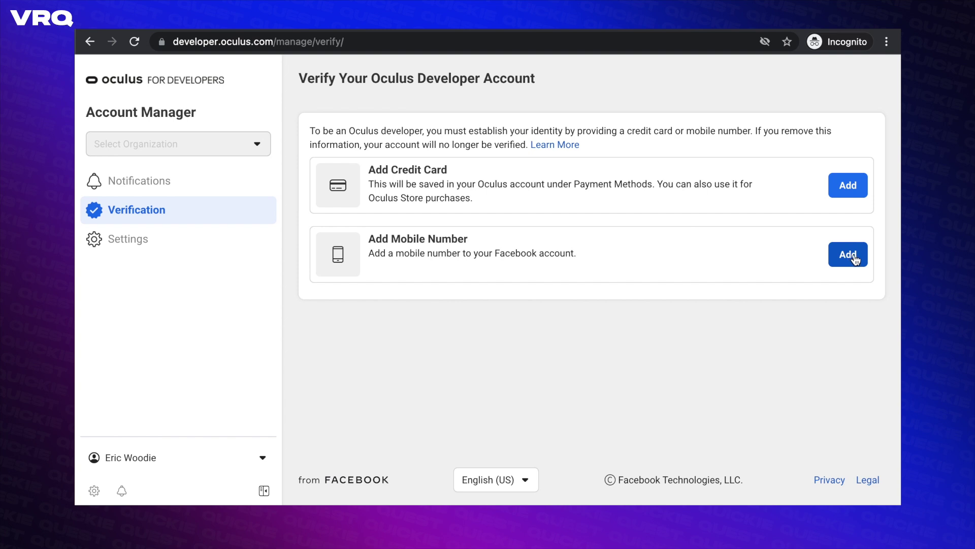
Verify the developer account by mobile number and return to the account home.
{"action": "left_click", "coordinate": [856, 260]}
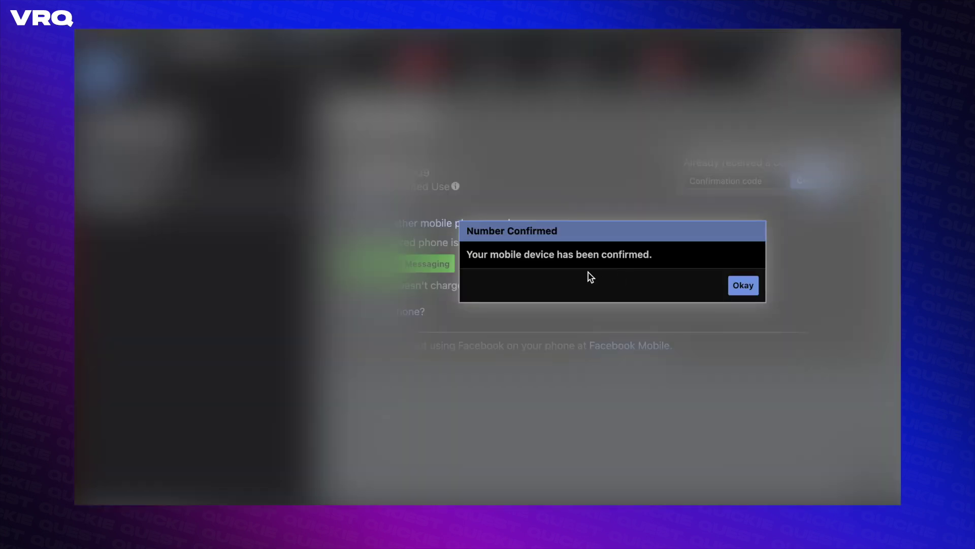
{"action": "left_click", "coordinate": [743, 287]}
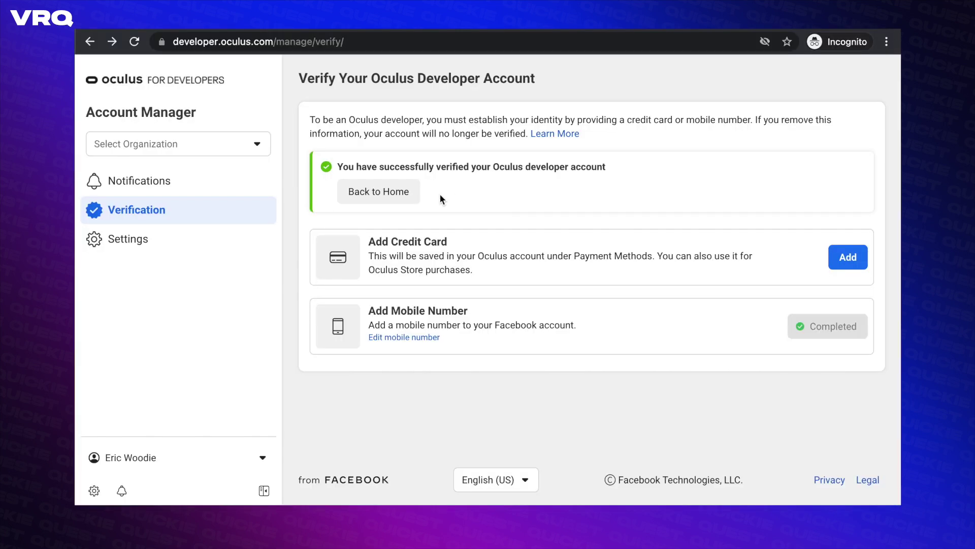
{"action": "left_click", "coordinate": [399, 196]}
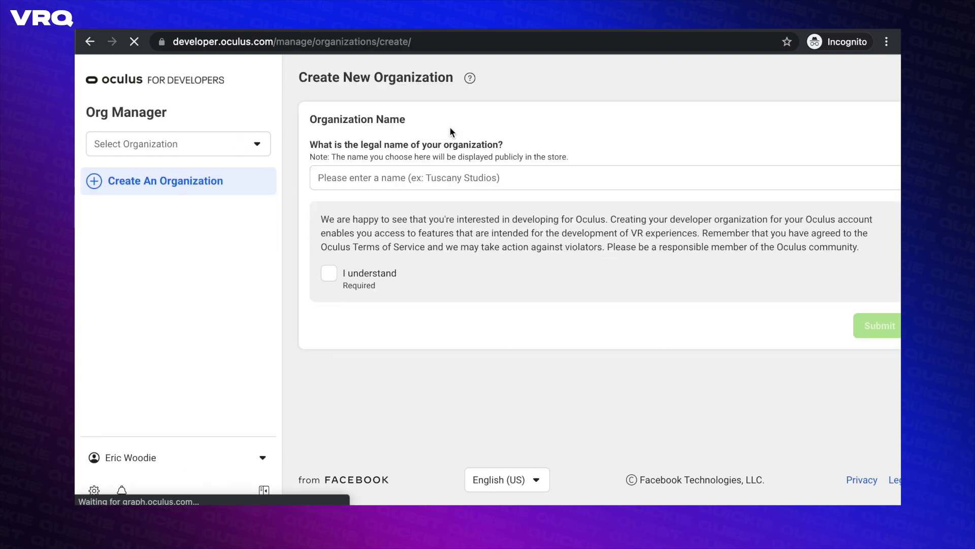
Create the developer organization 'Zuck Daddy', acknowledging the community terms.
{"action": "left_click", "coordinate": [385, 175]}
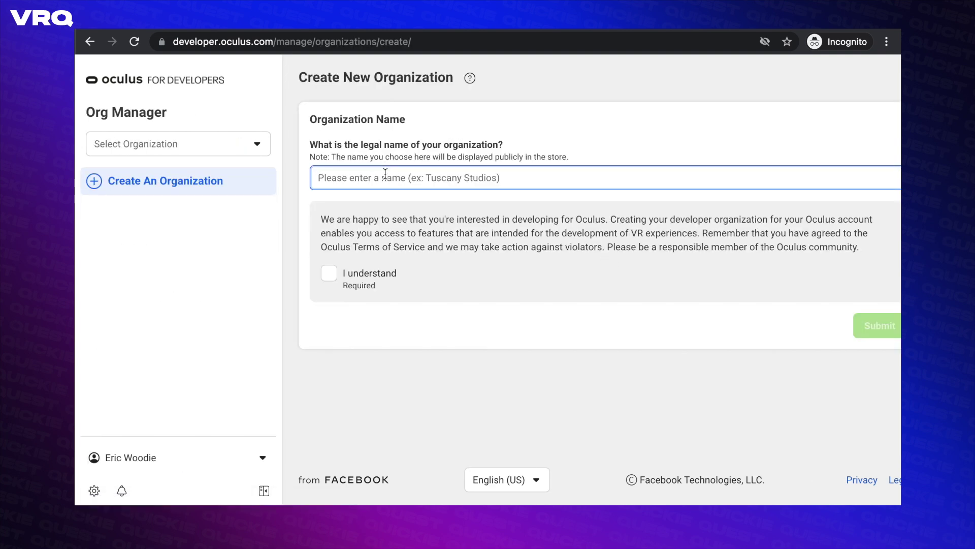
{"action": "type", "text": "Zuck Daddy"}
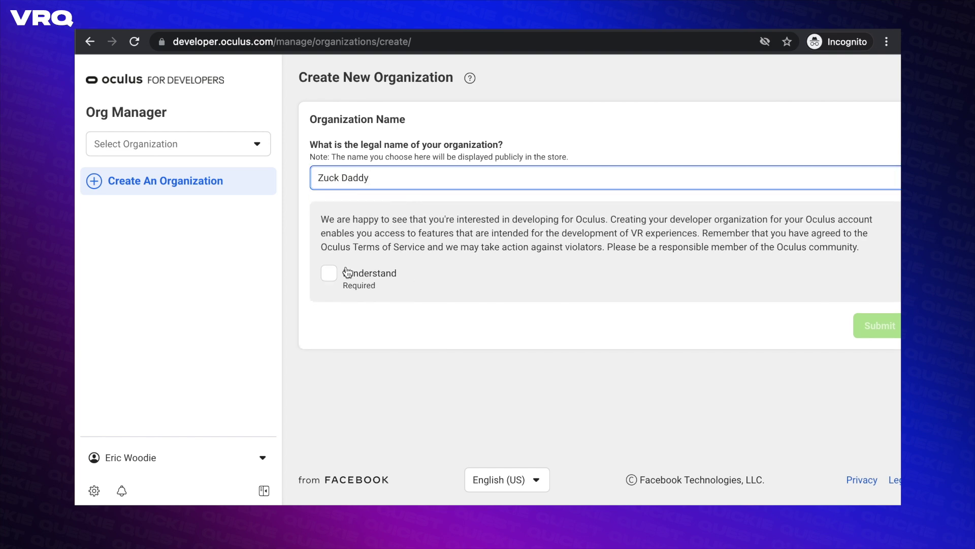
{"action": "left_click", "coordinate": [347, 272]}
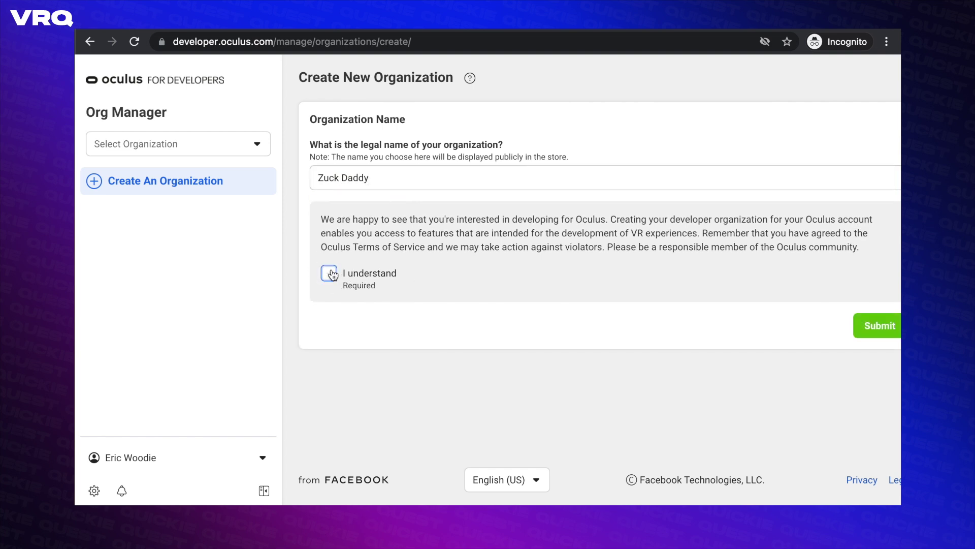
{"action": "left_click", "coordinate": [877, 336]}
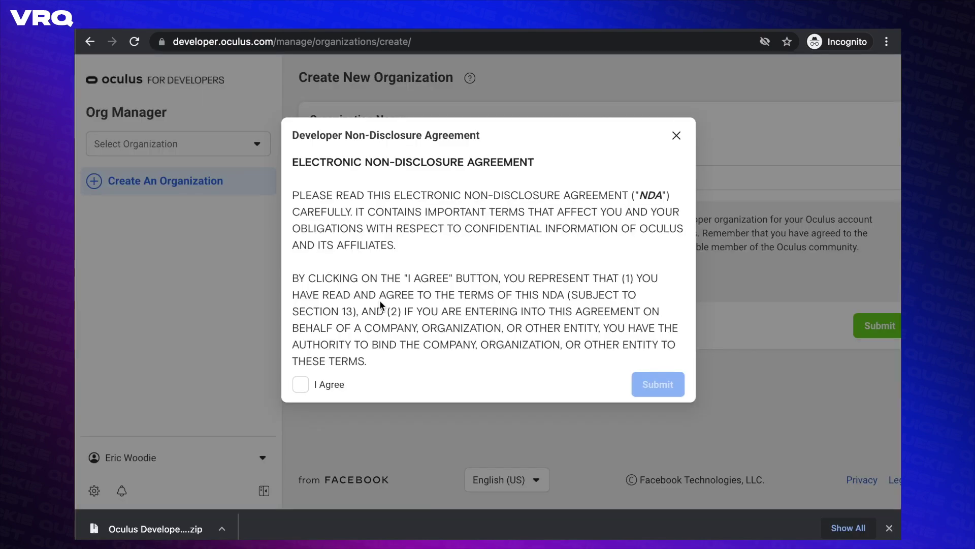
Agree to and submit the developer non-disclosure agreement.
{"action": "scroll", "coordinate": [381, 305], "scroll_direction": "down", "scroll_amount": 10}
{"action": "scroll", "coordinate": [381, 304], "scroll_direction": "down", "scroll_amount": 10}
{"action": "left_click", "coordinate": [301, 384]}
{"action": "left_click", "coordinate": [657, 386]}
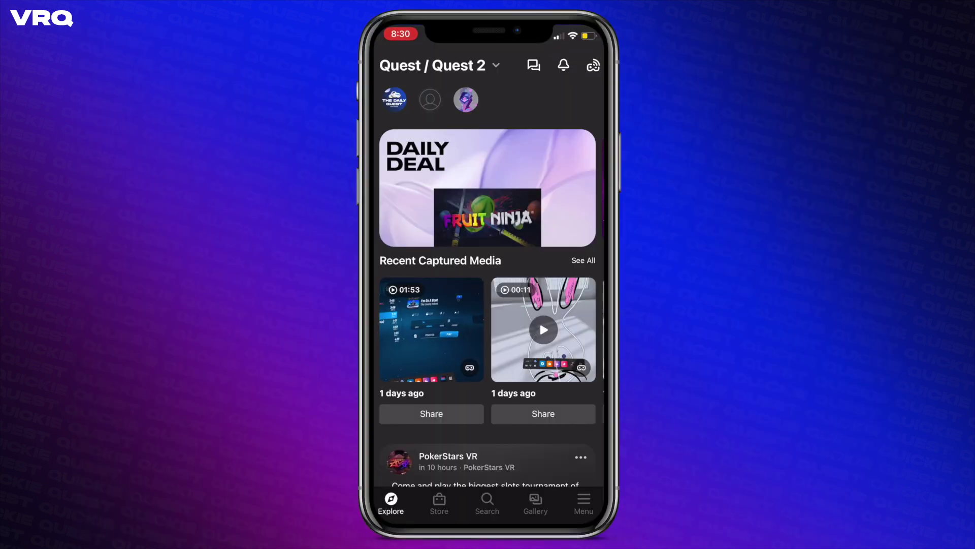
Open Developer Mode in the Quest 2's headset settings via Menu and Devices.
{"action": "left_click", "coordinate": [579, 503]}
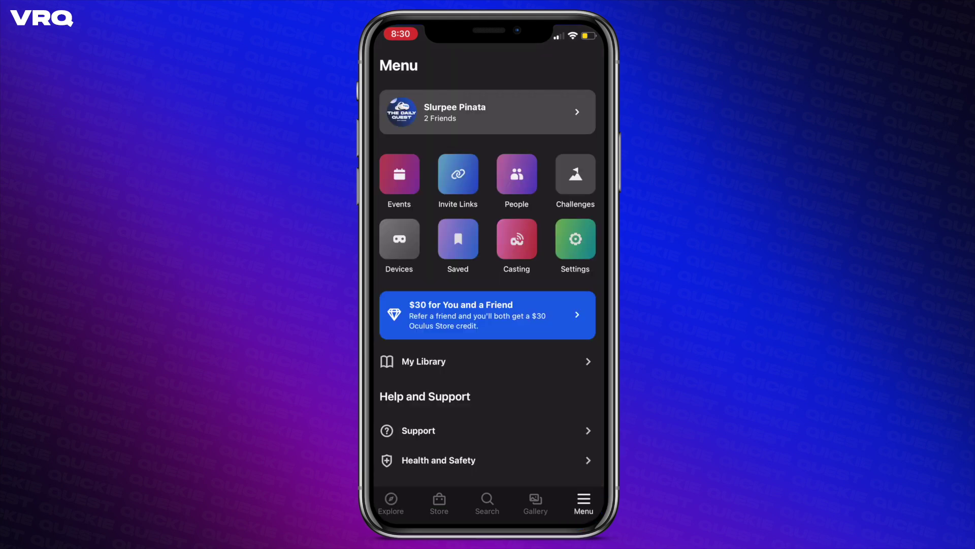
{"action": "left_click", "coordinate": [400, 238]}
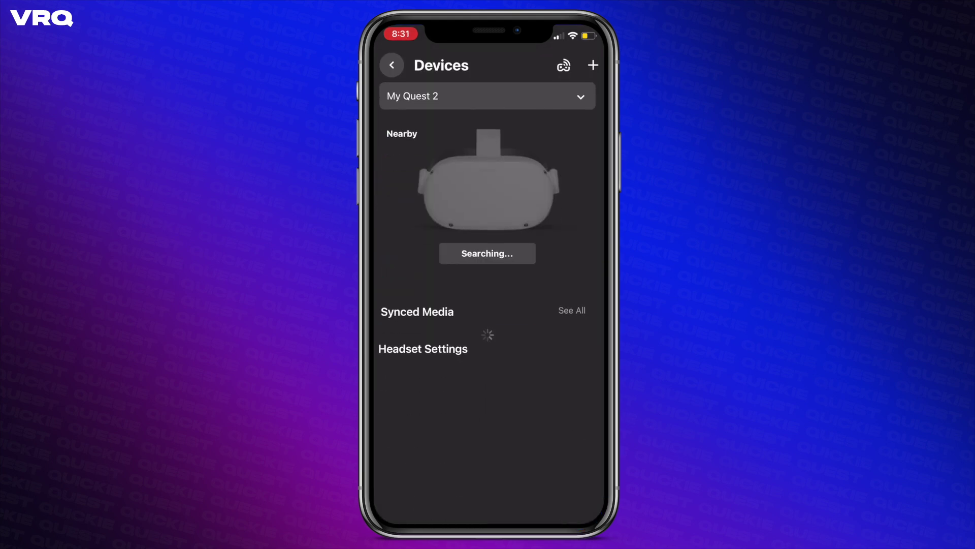
{"action": "scroll", "coordinate": [488, 320], "scroll_direction": "down", "scroll_amount": 3}
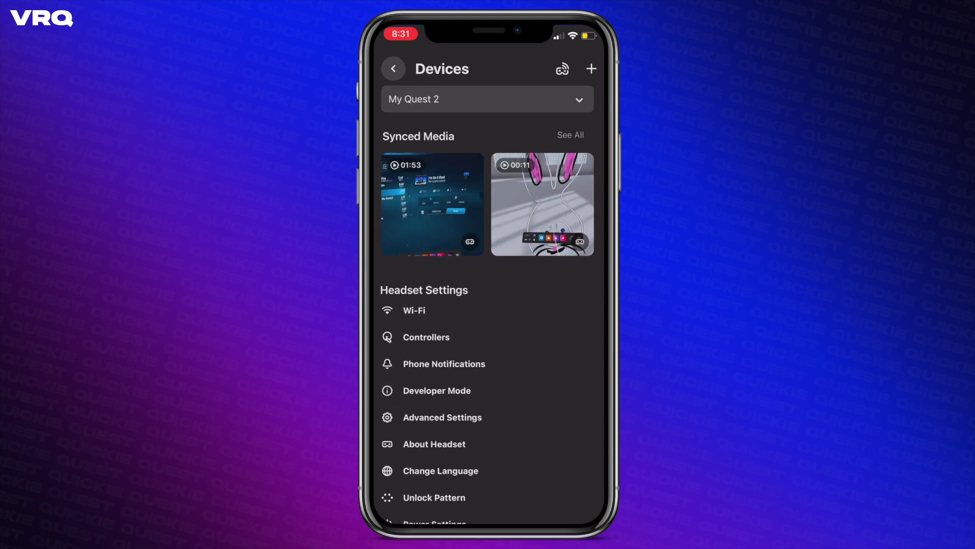
{"action": "left_click", "coordinate": [436, 391]}
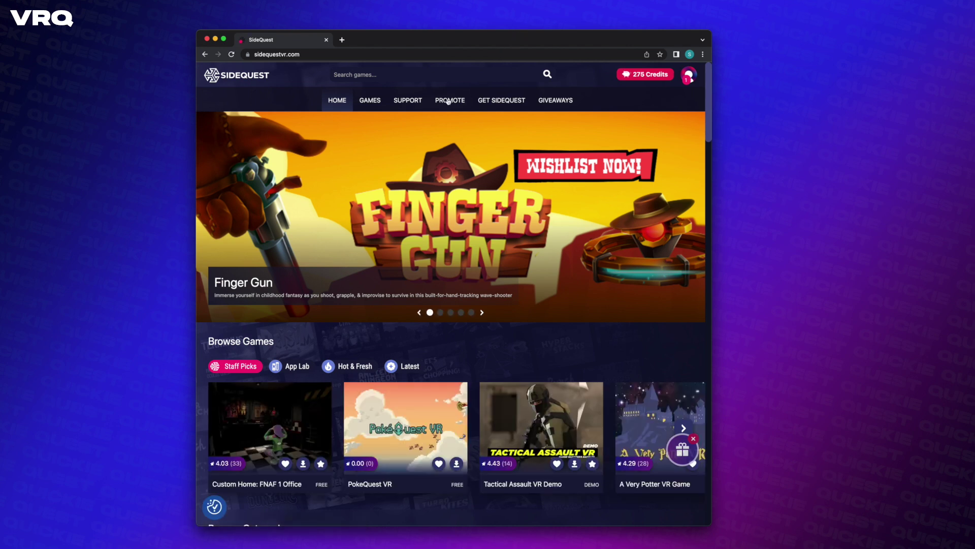
Download the SideQuest Easy Installer for macOS and copy it into Applications.
{"action": "left_click", "coordinate": [504, 101]}
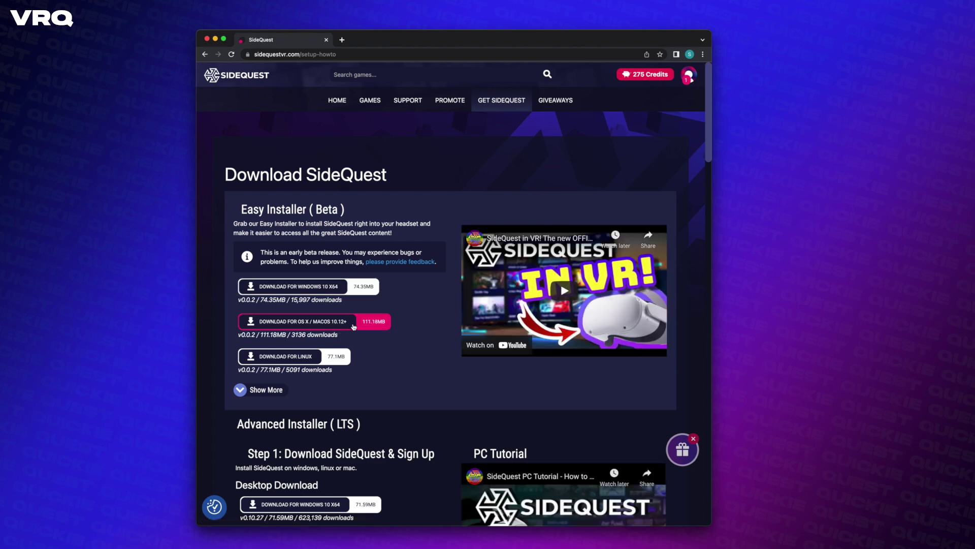
{"action": "left_click", "coordinate": [354, 327]}
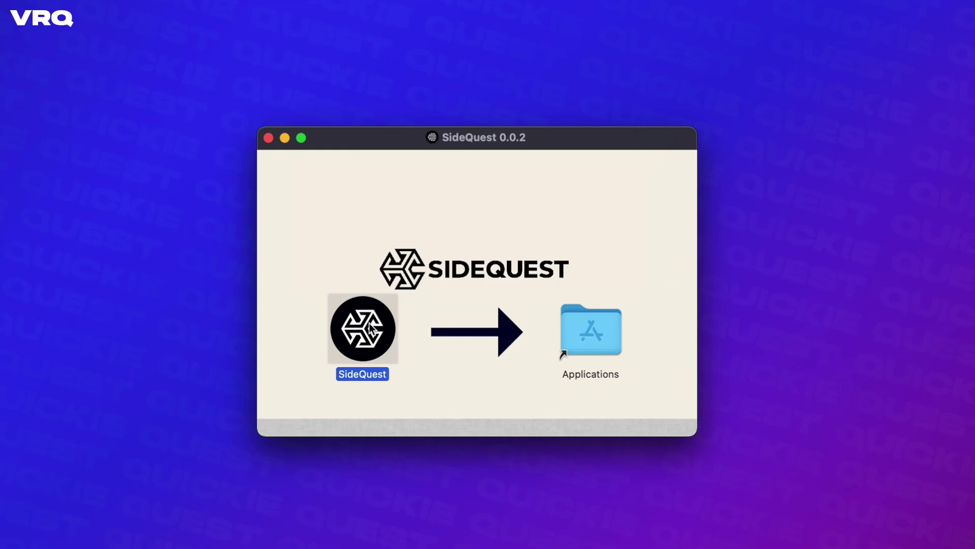
{"action": "left_click_drag", "start_coordinate": [372, 329], "coordinate": [586, 324]}
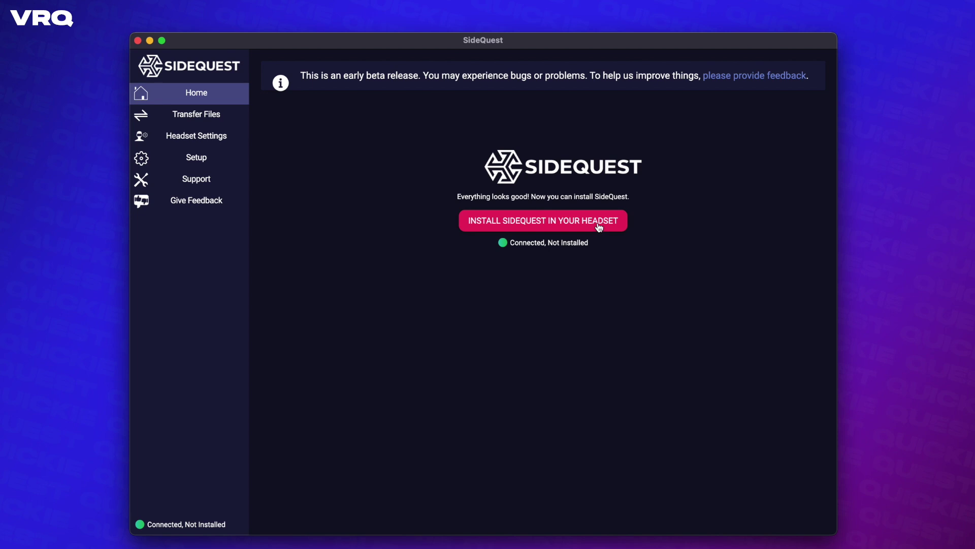
Install SideQuest version 1.16 onto the connected Quest headset.
{"action": "left_click", "coordinate": [599, 228]}
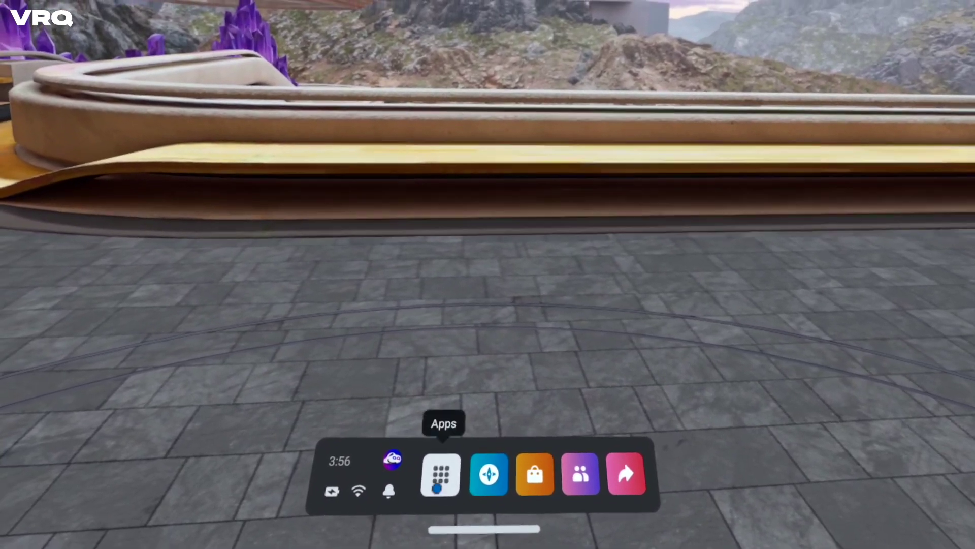
Launch SideQuest from the headset library filtered to Unknown Sources.
{"action": "left_click", "coordinate": [435, 485]}
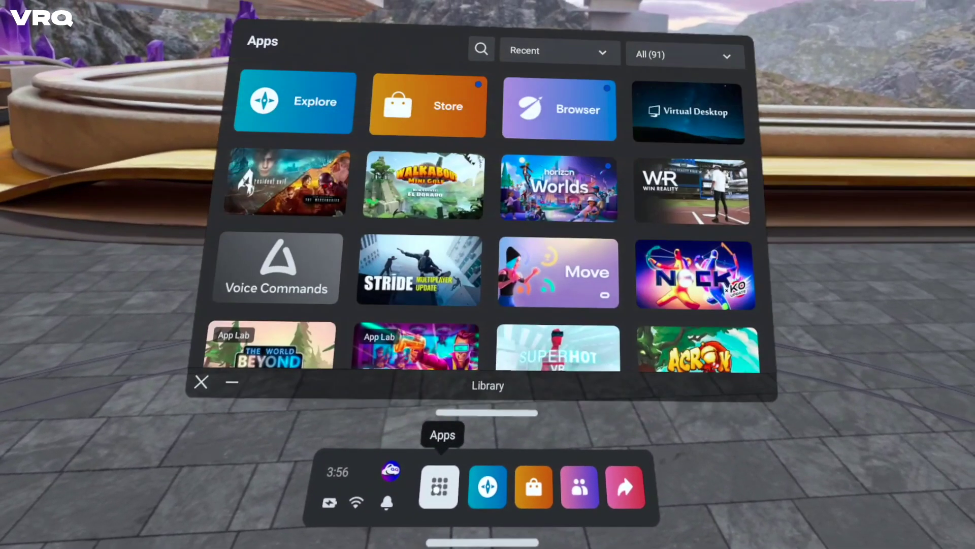
{"action": "left_click", "coordinate": [687, 78]}
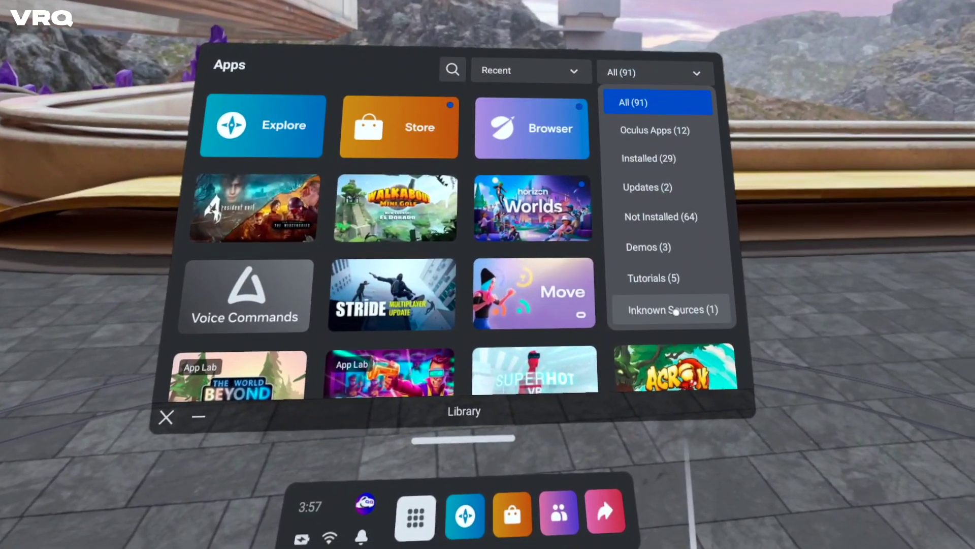
{"action": "left_click", "coordinate": [676, 312]}
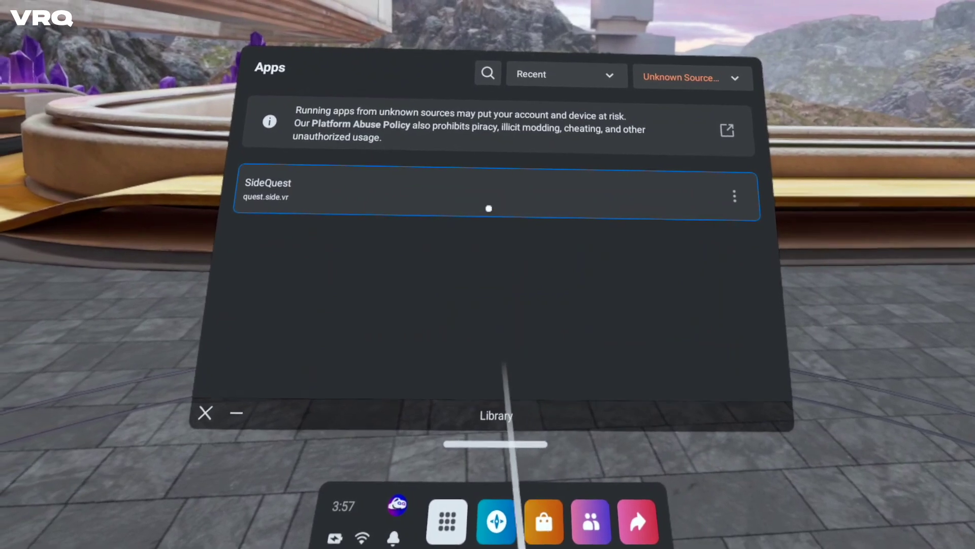
{"action": "left_click", "coordinate": [494, 203]}
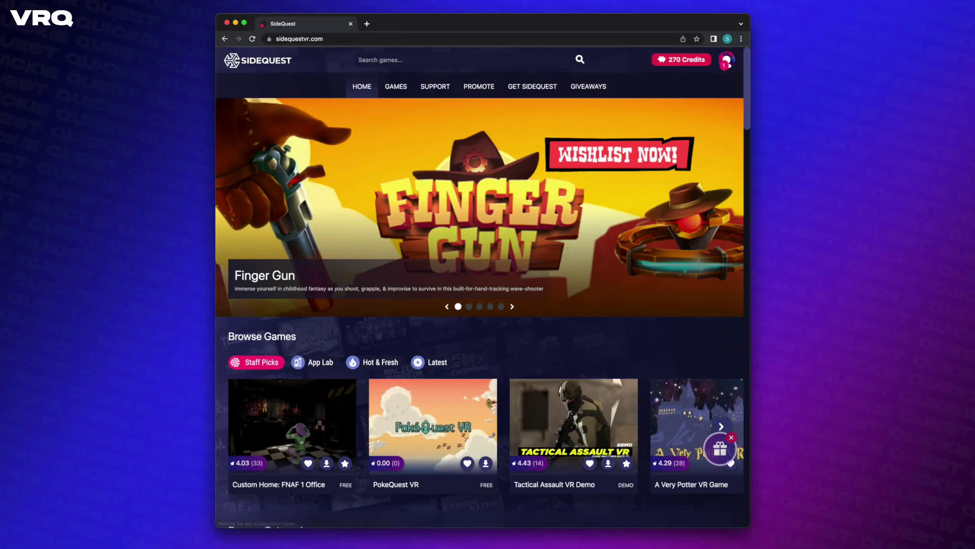
{"action": "left_click", "coordinate": [729, 63]}
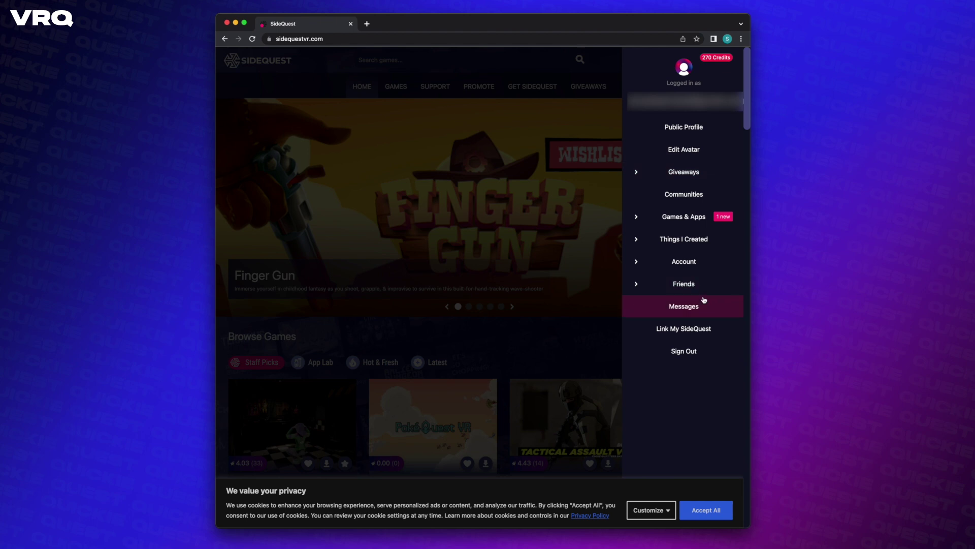
{"action": "left_click", "coordinate": [698, 329]}
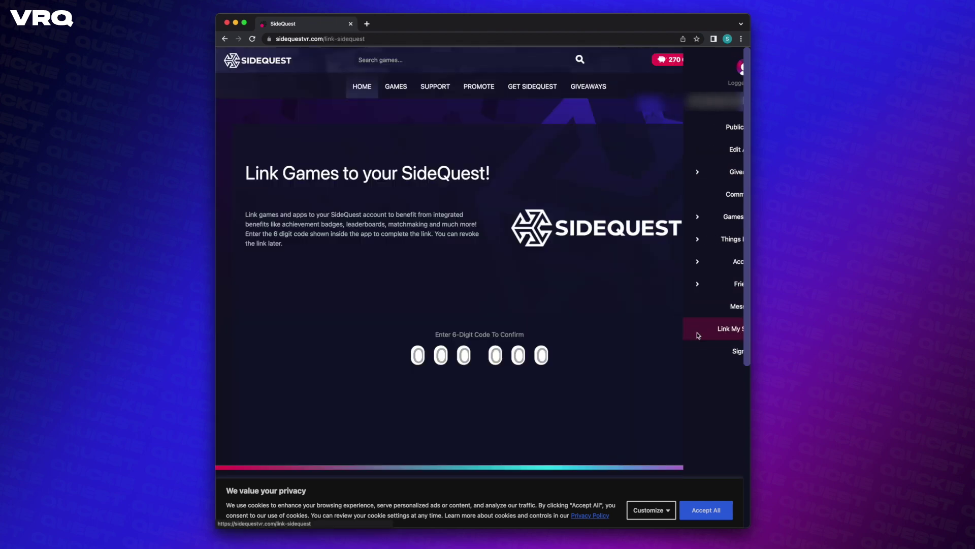
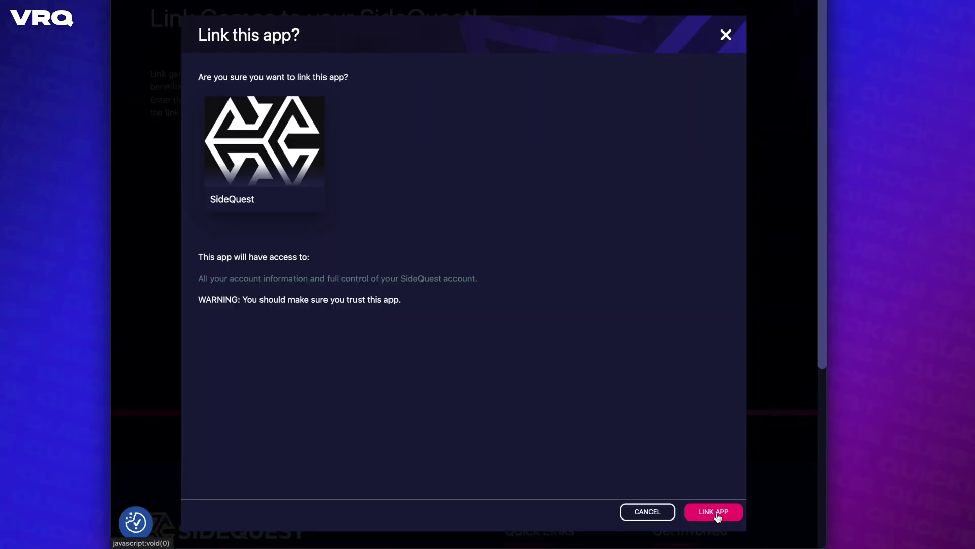
{"action": "left_click", "coordinate": [718, 518]}
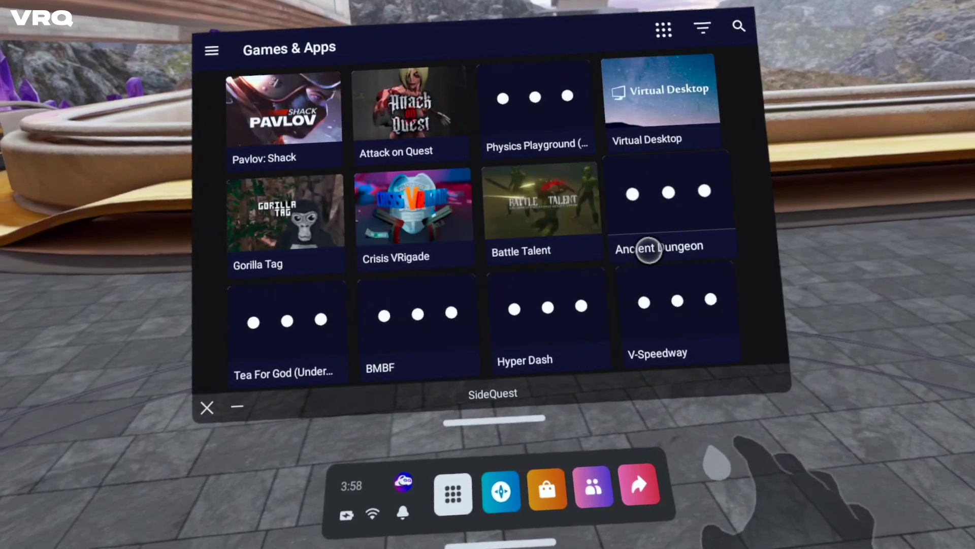
Scroll up and down through the headset's Games & Apps catalogue.
{"action": "scroll", "coordinate": [415, 337], "scroll_direction": "down", "scroll_amount": 5}
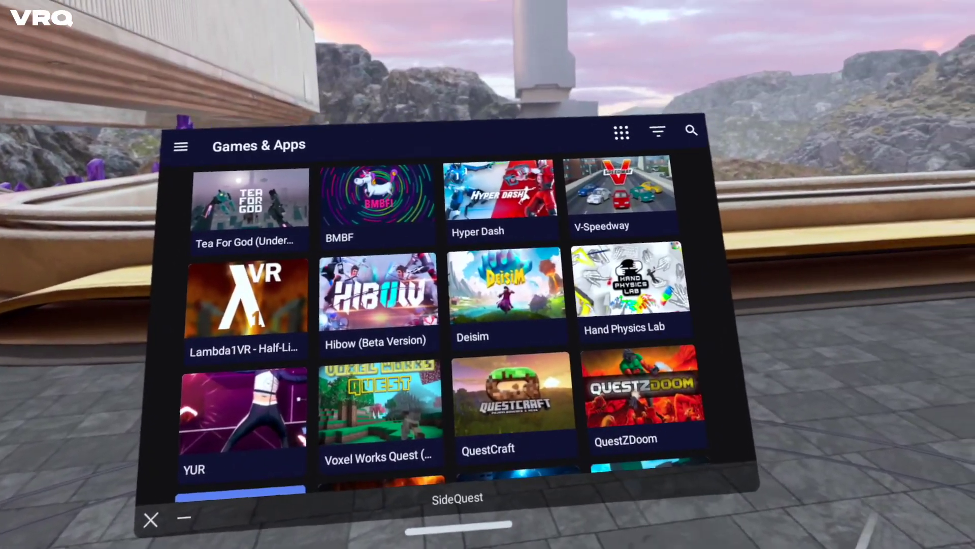
{"action": "scroll", "coordinate": [673, 360], "scroll_direction": "up", "scroll_amount": 5}
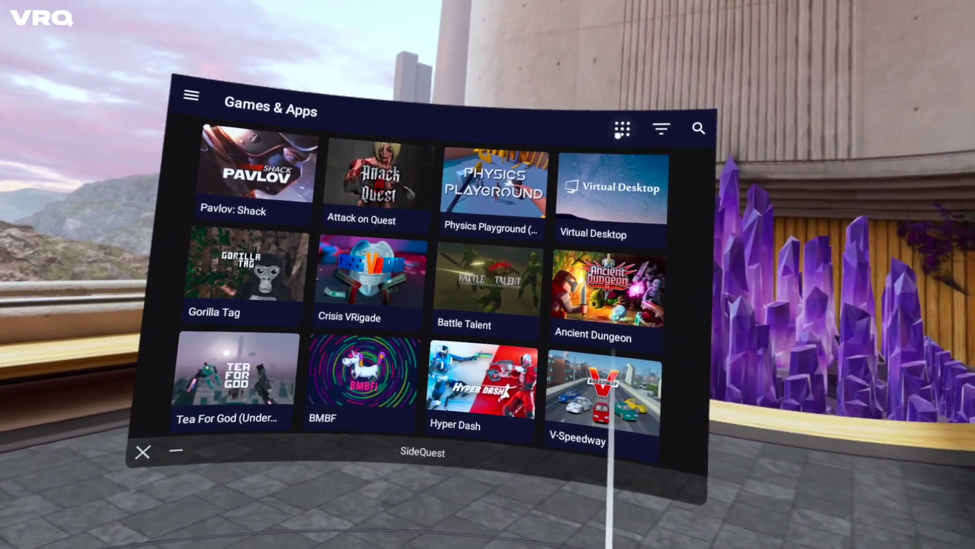
{"action": "scroll", "coordinate": [603, 133], "scroll_direction": "down", "scroll_amount": 3}
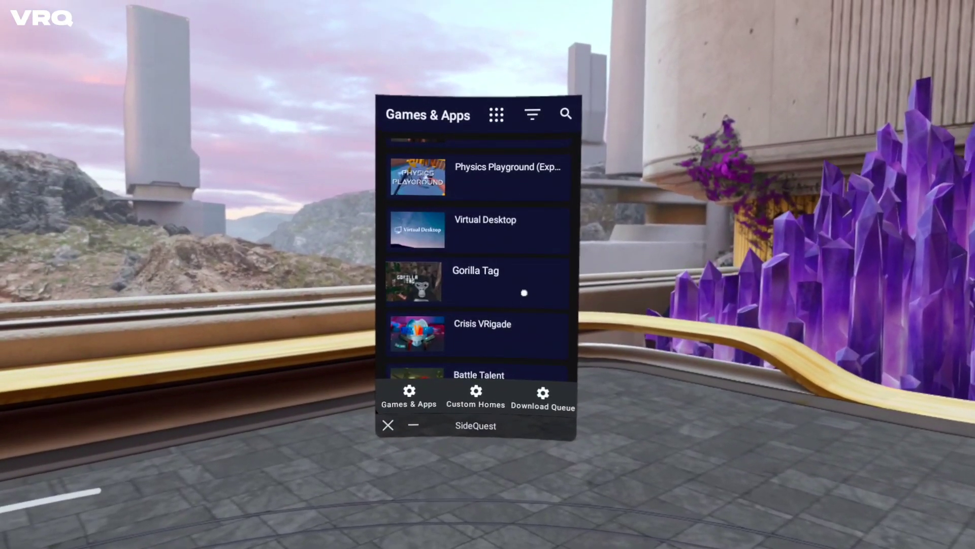
{"action": "scroll", "coordinate": [507, 279], "scroll_direction": "up", "scroll_amount": 2}
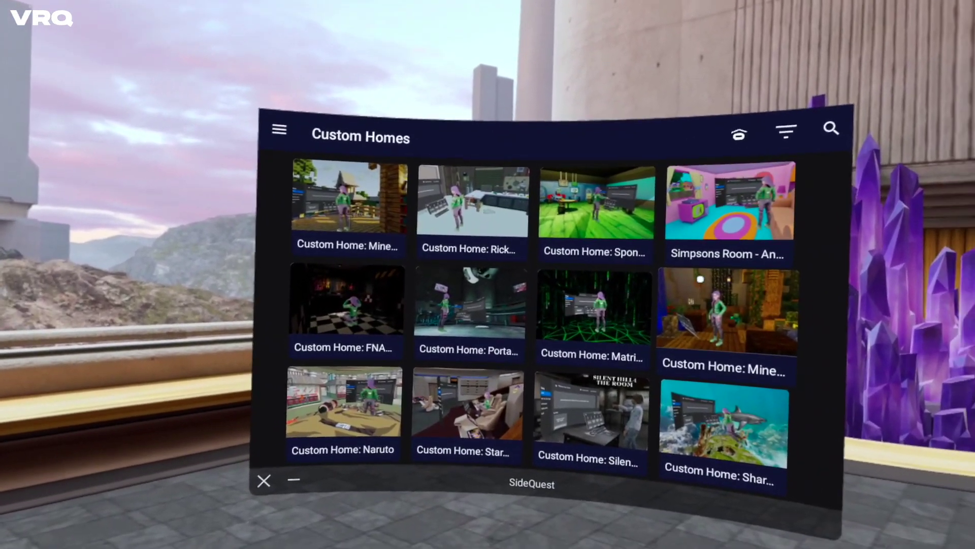
Download the Star Trek Holodeck custom home, allowing installs from SideQuest.
{"action": "scroll", "coordinate": [701, 278], "scroll_direction": "down", "scroll_amount": 3}
{"action": "left_click", "coordinate": [592, 254]}
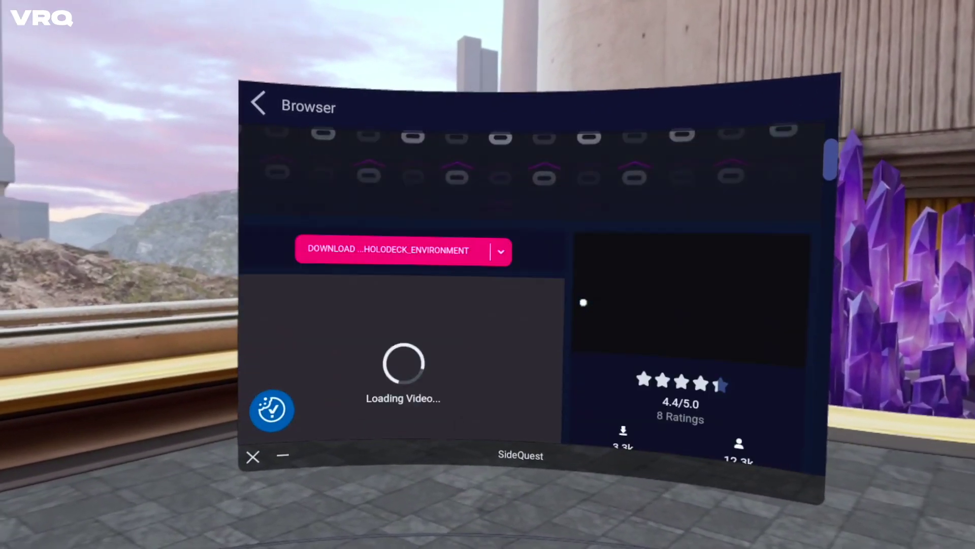
{"action": "left_click", "coordinate": [415, 216]}
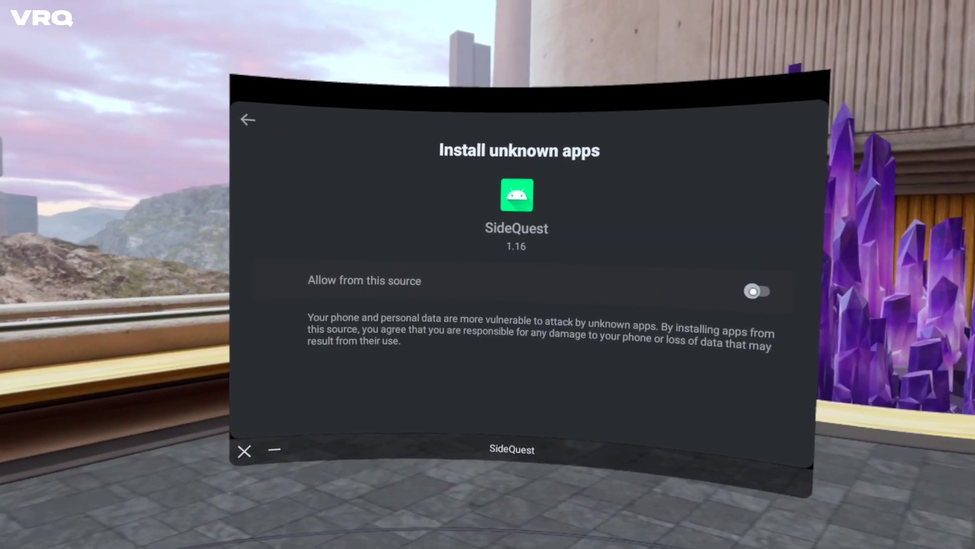
{"action": "left_click", "coordinate": [257, 119]}
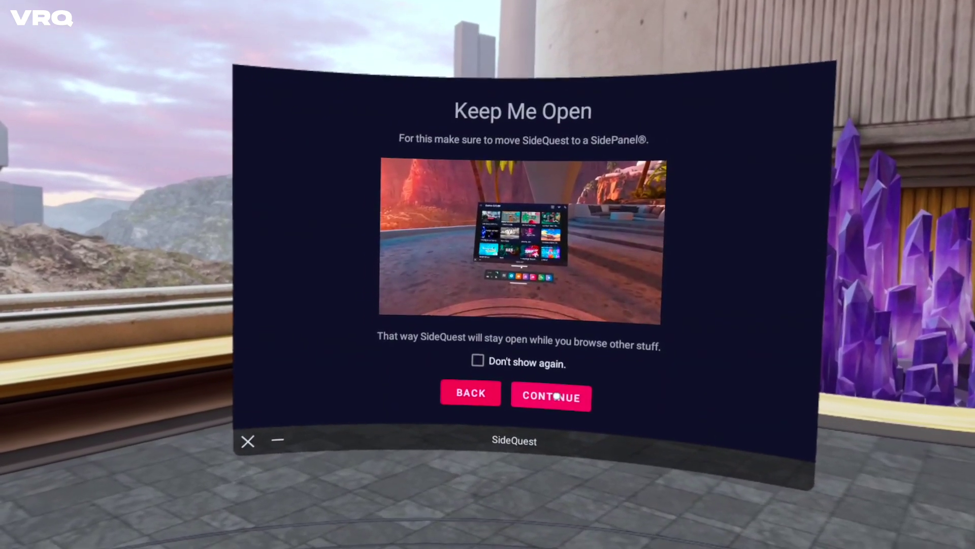
{"action": "left_click", "coordinate": [549, 401]}
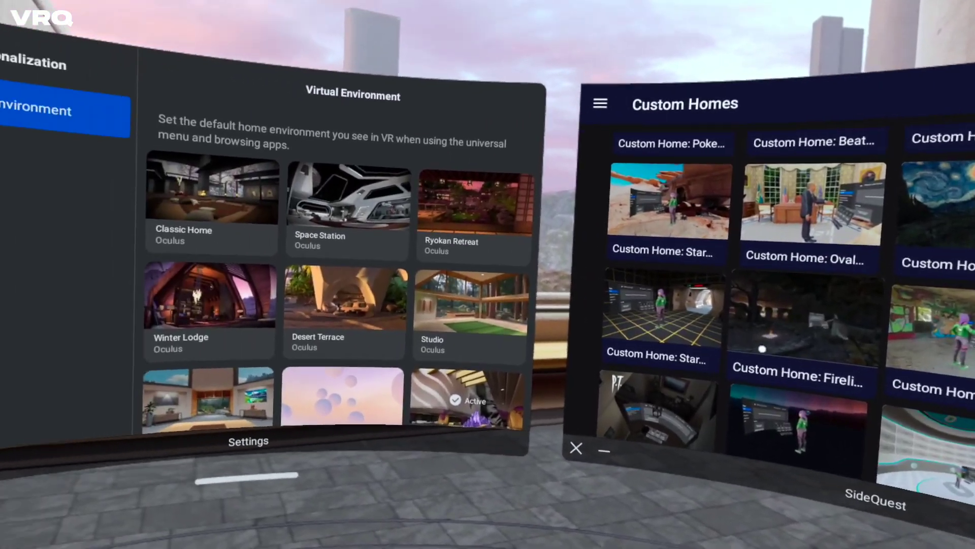
Apply the Star Trek - Holodeck tile in Virtual Environment as the Quest home.
{"action": "scroll", "coordinate": [571, 336], "scroll_direction": "down", "scroll_amount": 3}
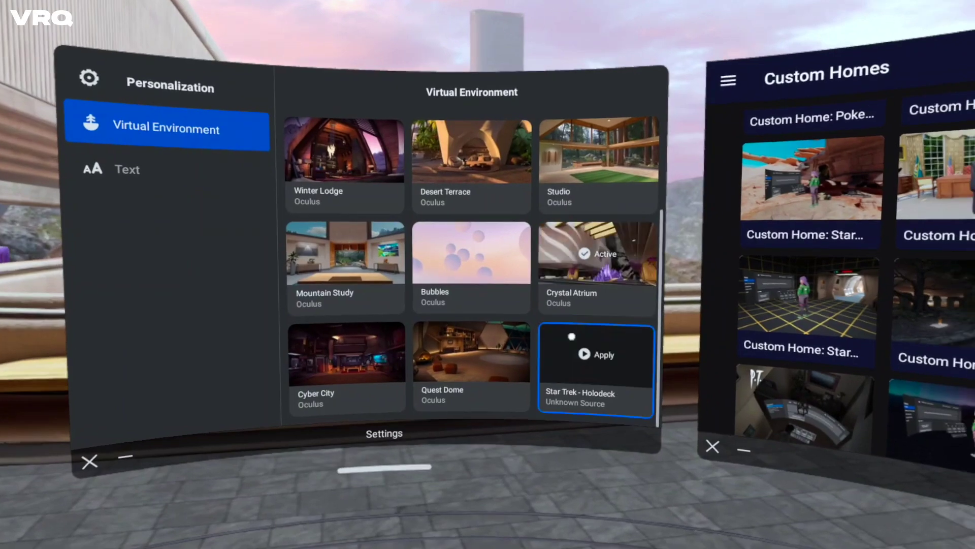
{"action": "left_click", "coordinate": [572, 337]}
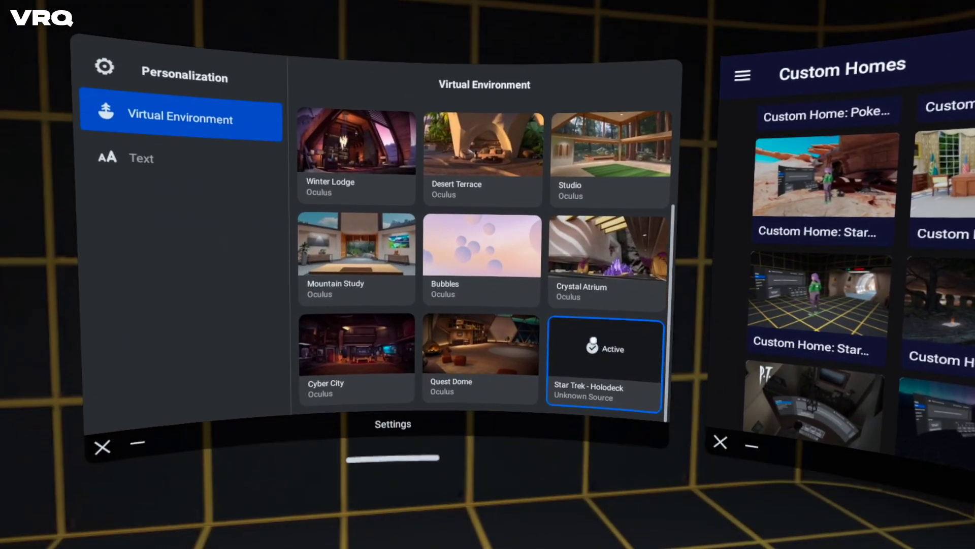